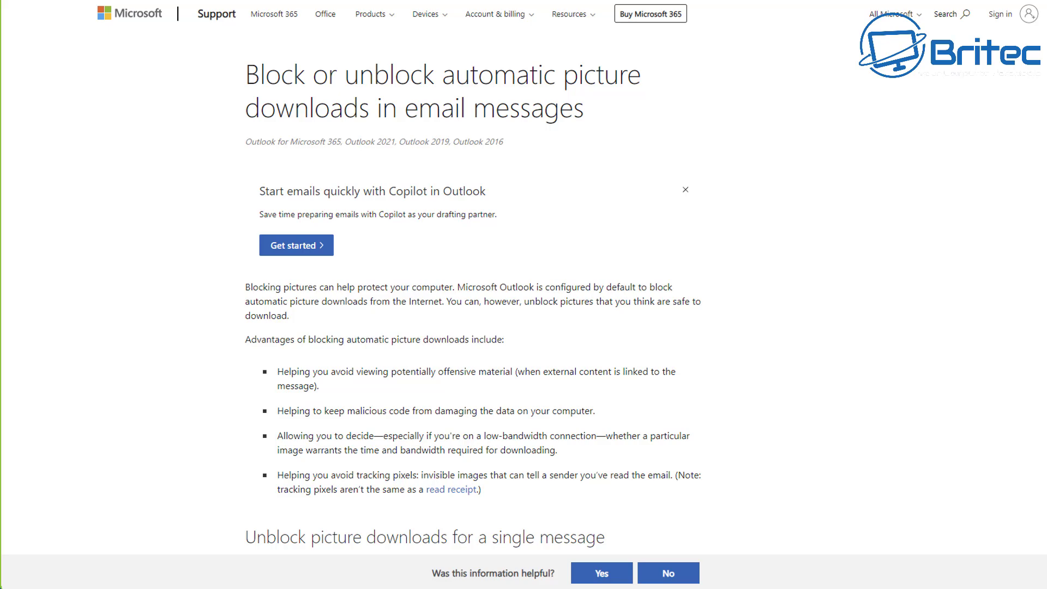
- Scroll the support article down to the sections on unblocking pictures for all messages and specific senders or domains
scroll(524, 295, "down", 1)
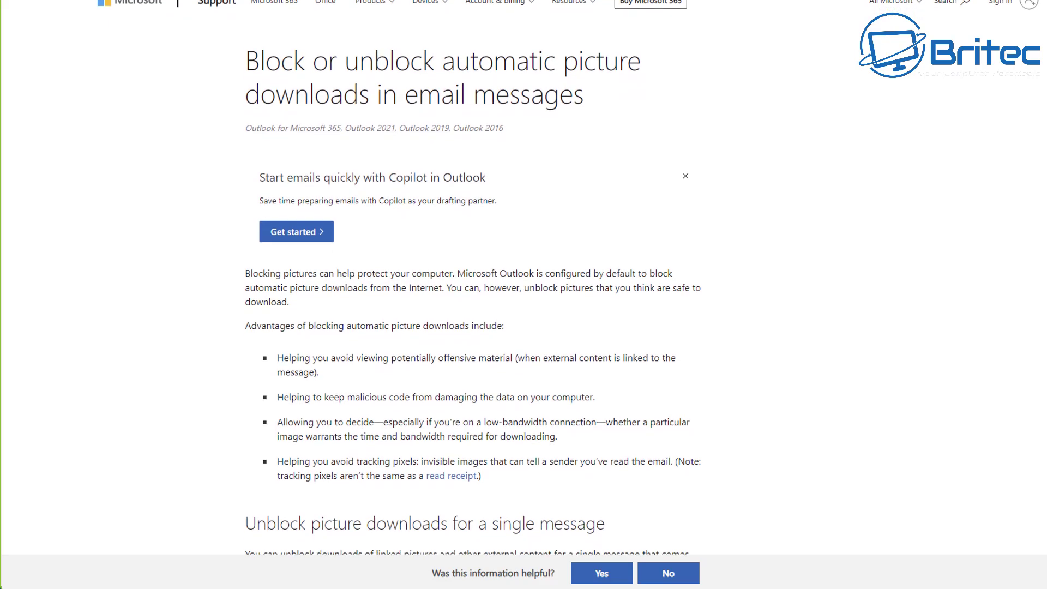
scroll(523, 295, "down", 1)
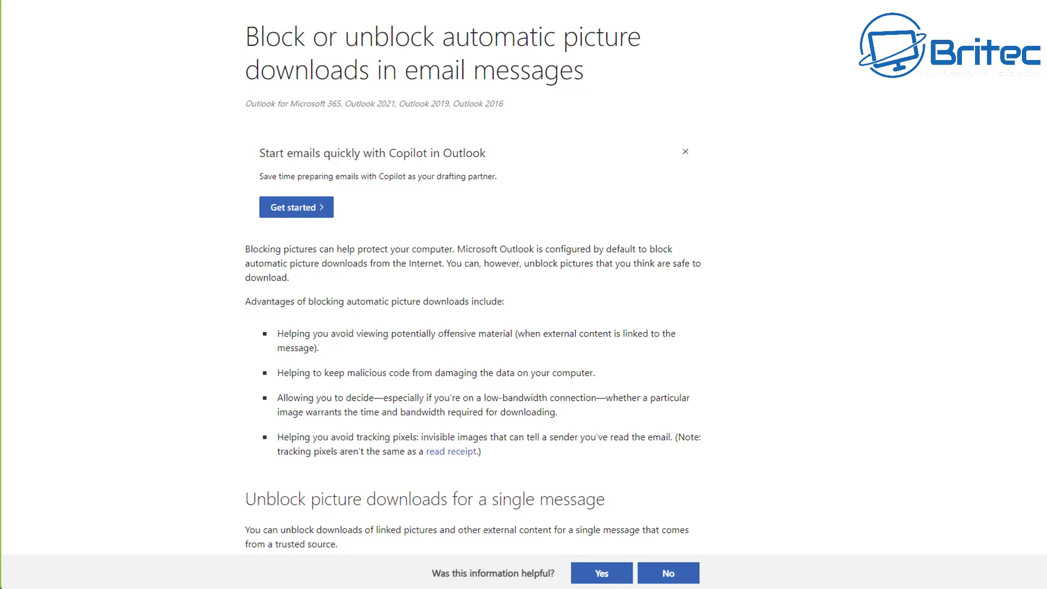
scroll(523, 294, "down", 1)
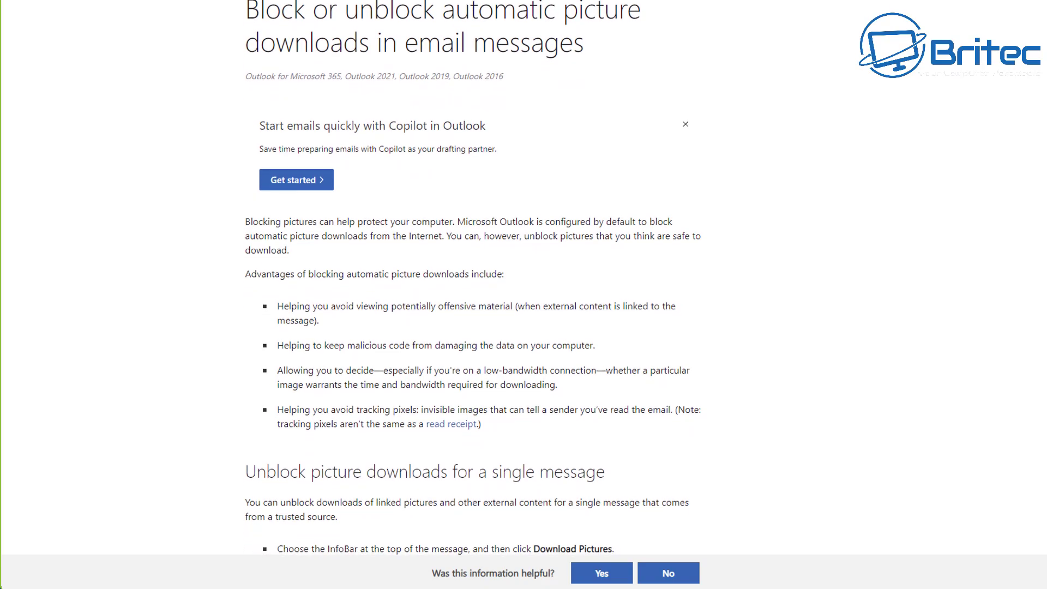
scroll(523, 295, "down", 2)
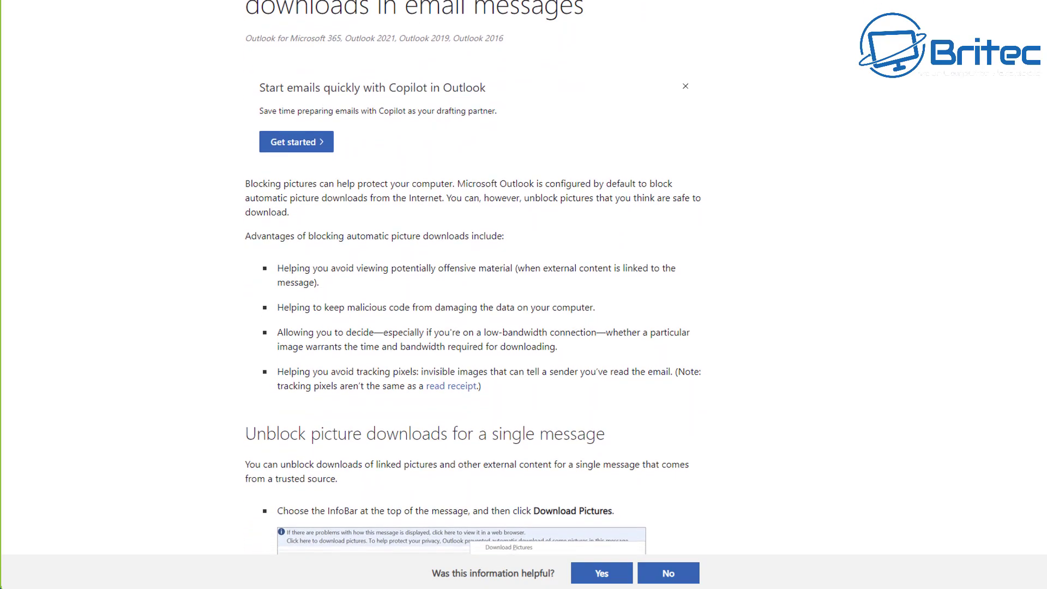
scroll(523, 294, "down", 2)
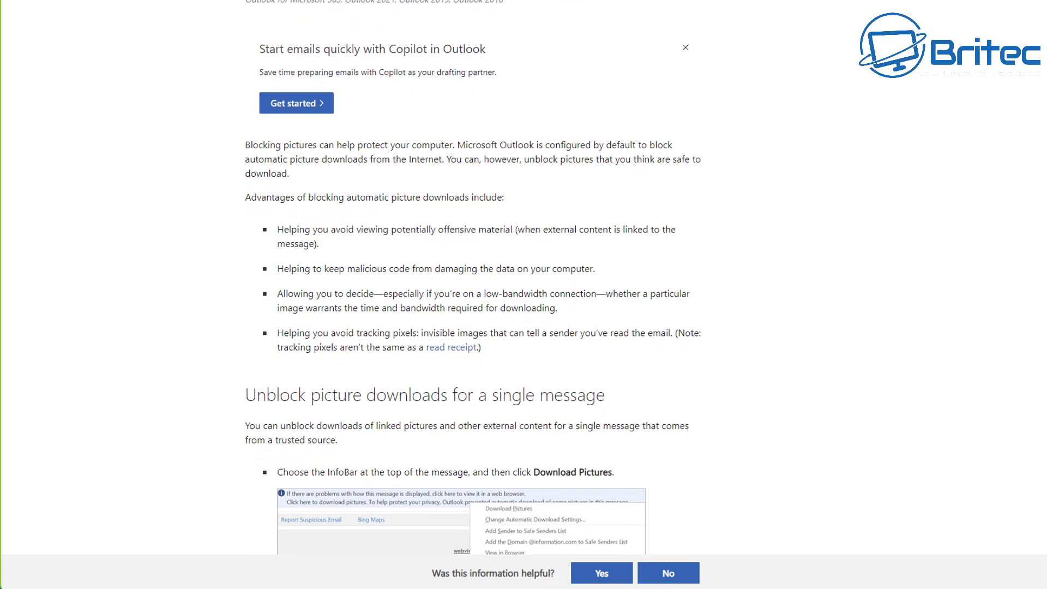
scroll(523, 294, "down", 2)
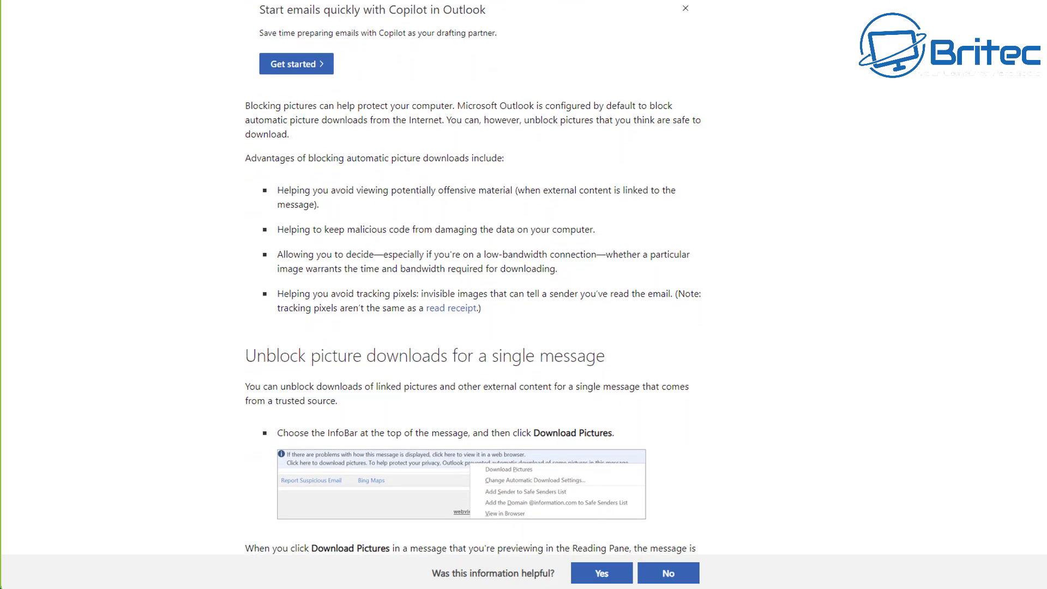
scroll(523, 294, "down", 2)
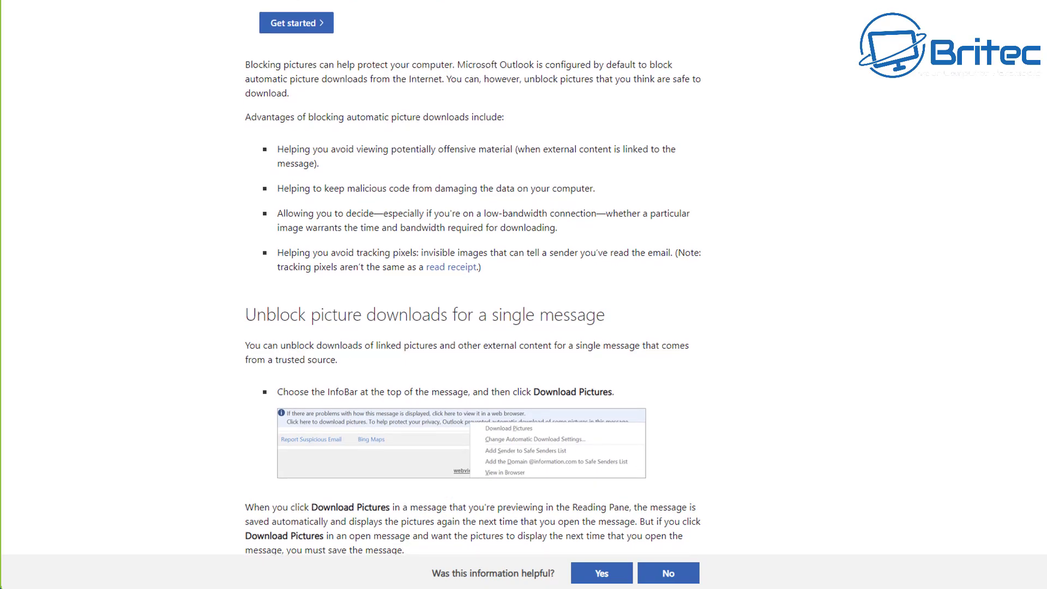
scroll(523, 295, "down", 2)
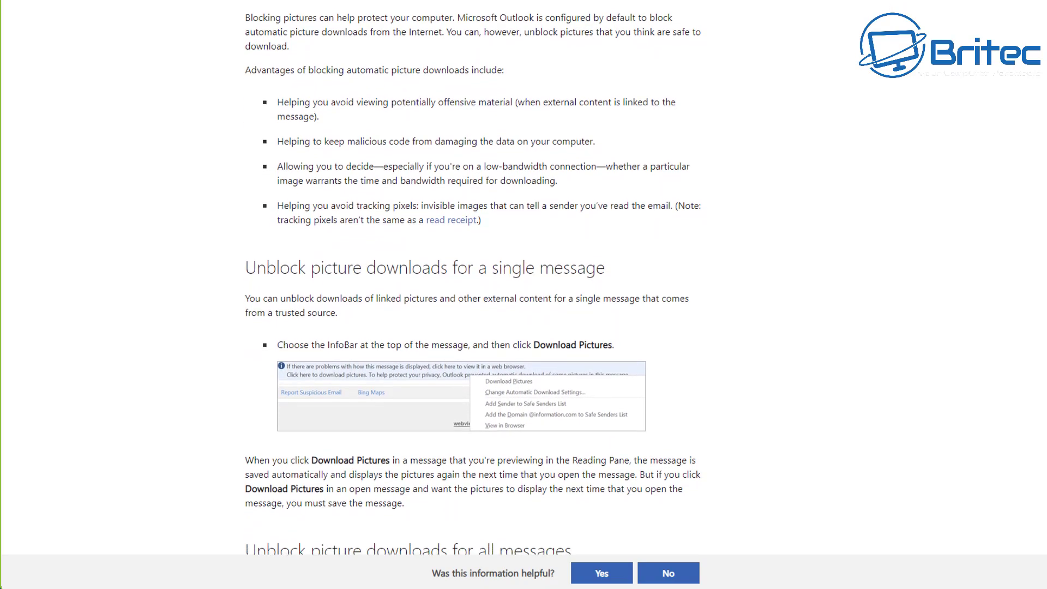
scroll(523, 294, "down", 2)
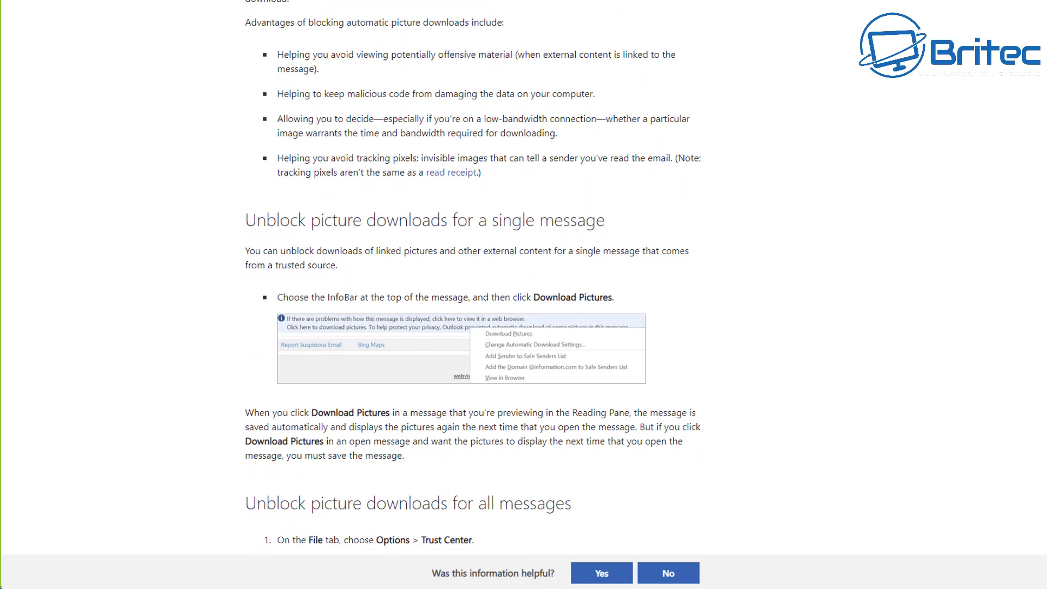
scroll(523, 295, "down", 2)
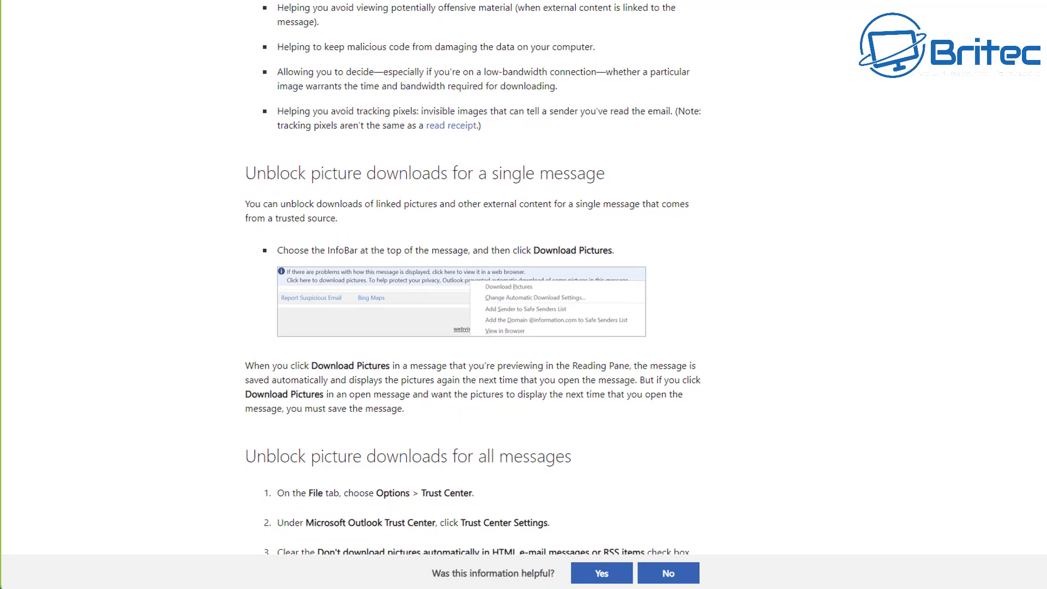
scroll(523, 294, "down", 2)
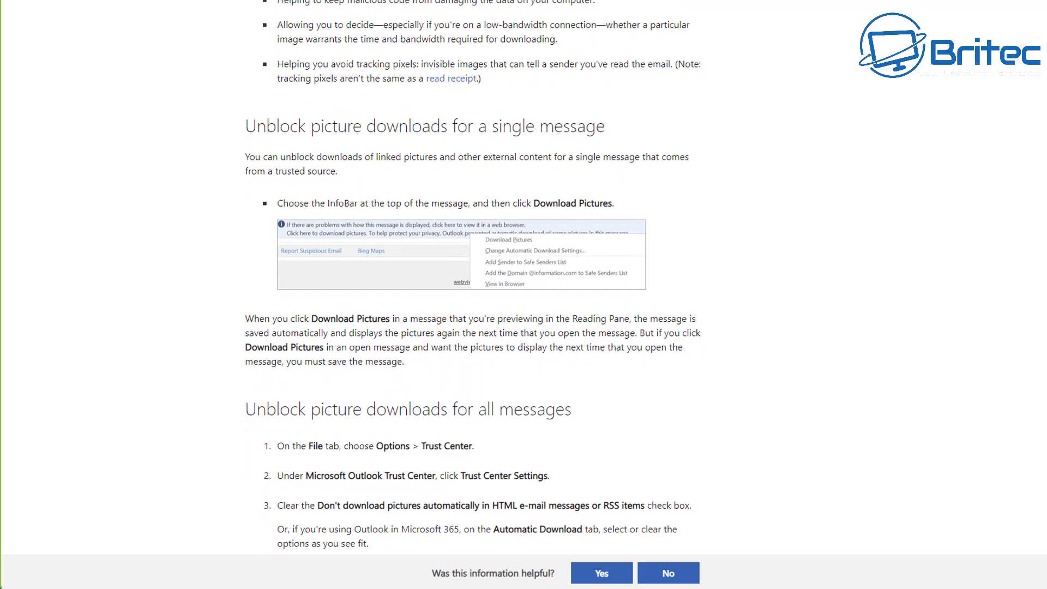
scroll(523, 295, "down", 2)
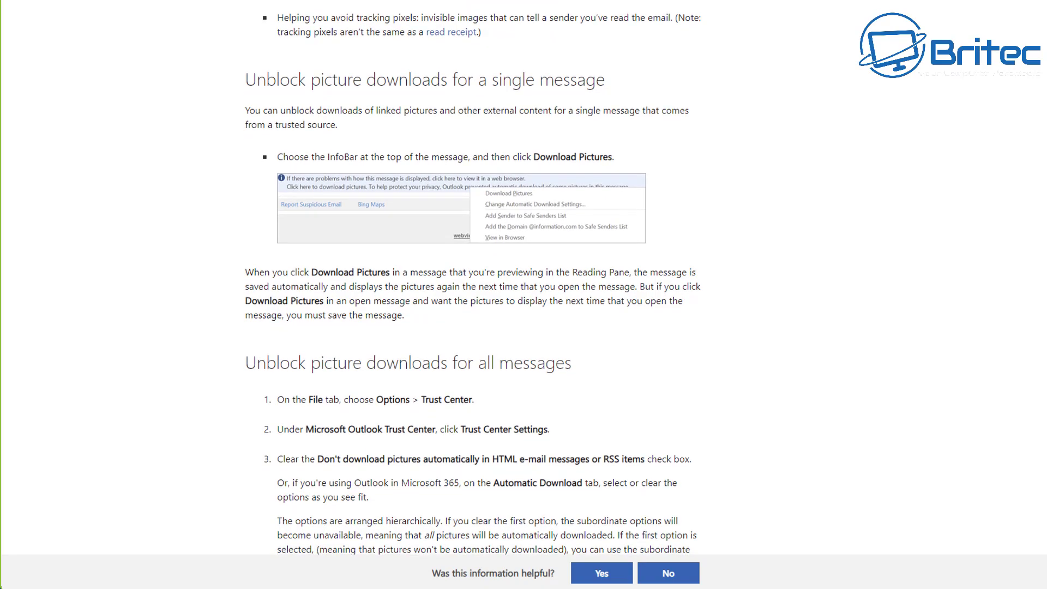
scroll(524, 294, "down", 2)
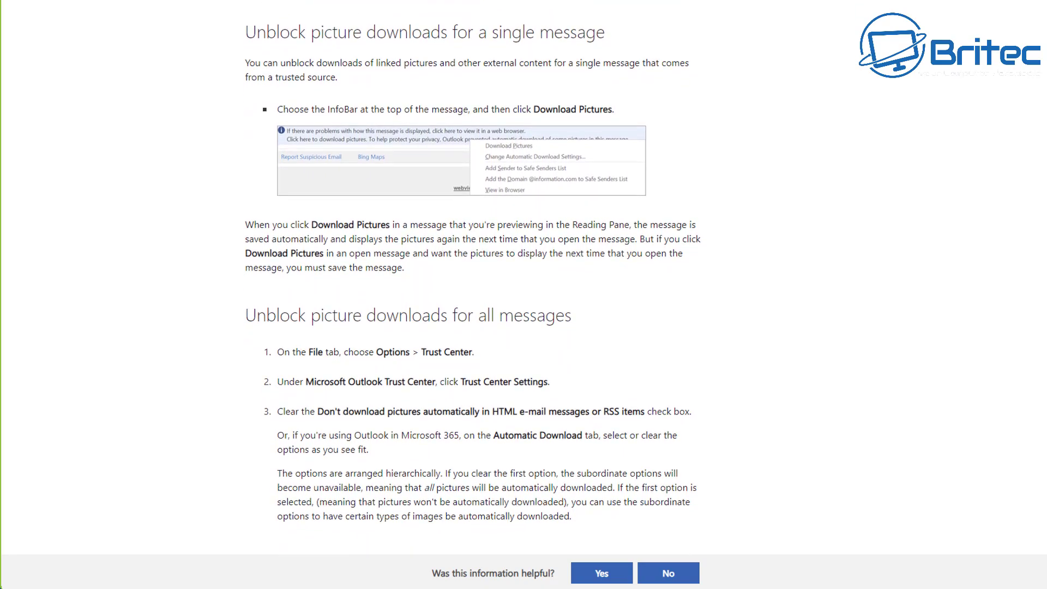
scroll(523, 295, "down", 2)
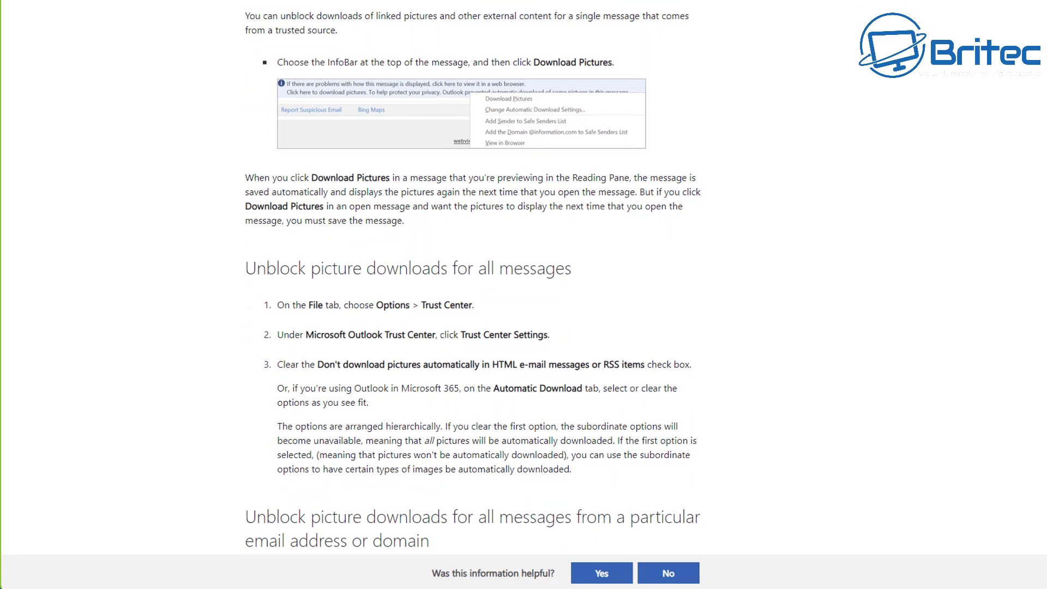
scroll(523, 294, "down", 2)
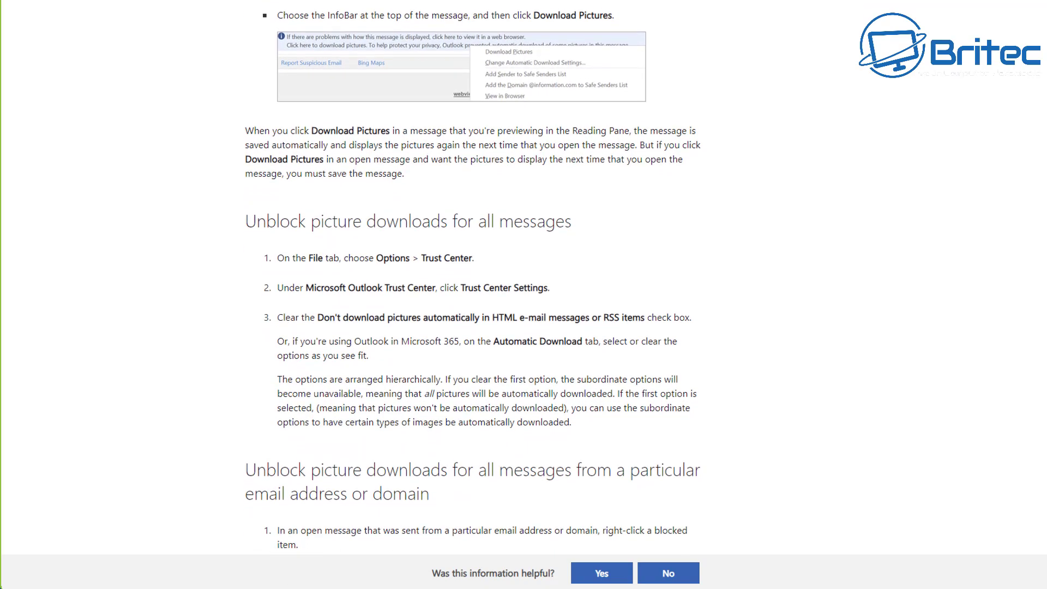
scroll(523, 294, "down", 2)
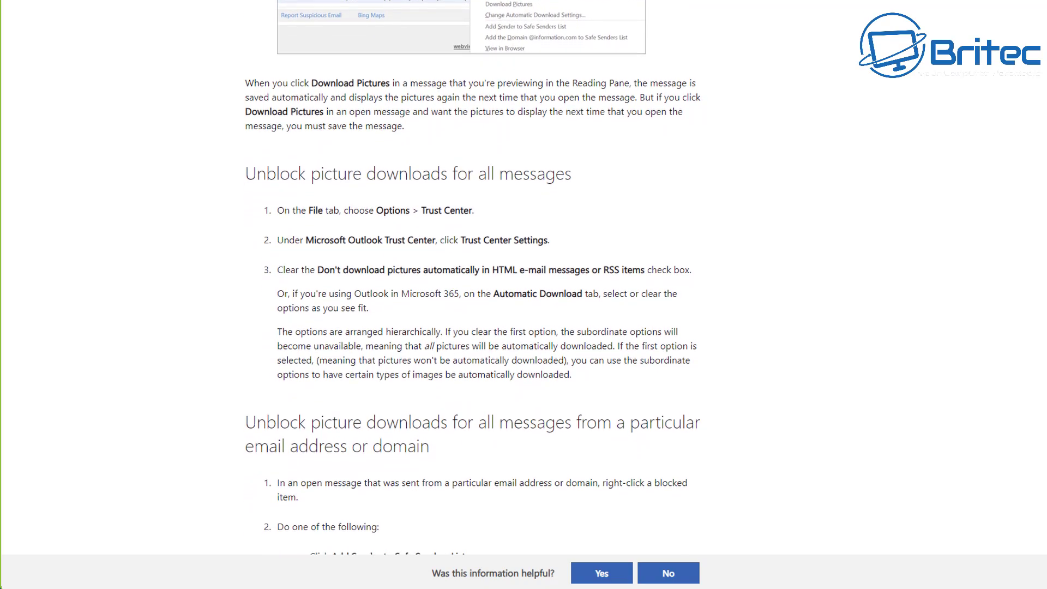
scroll(524, 294, "down", 2)
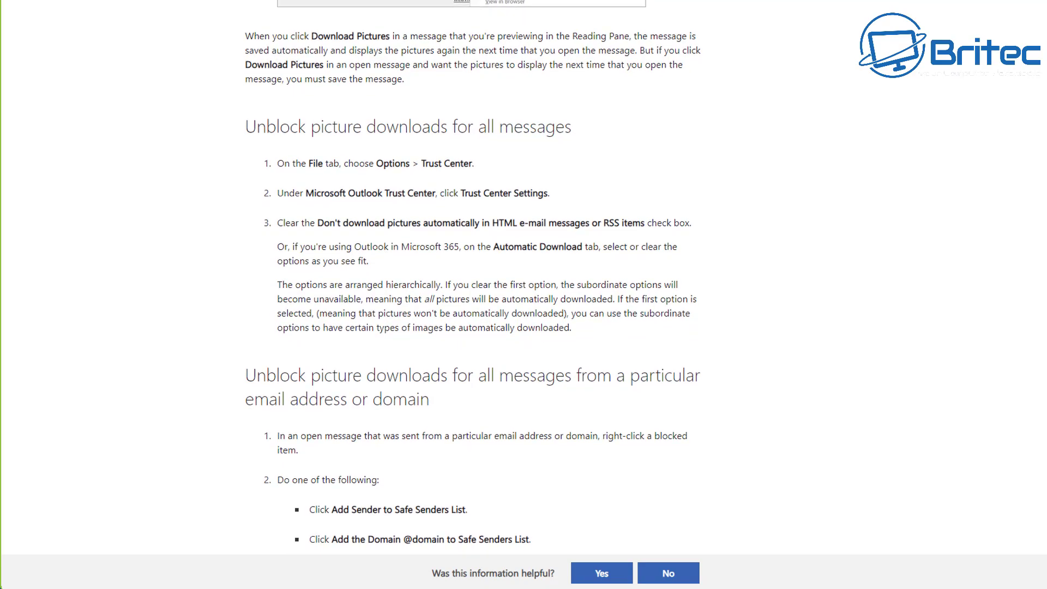
scroll(523, 294, "down", 2)
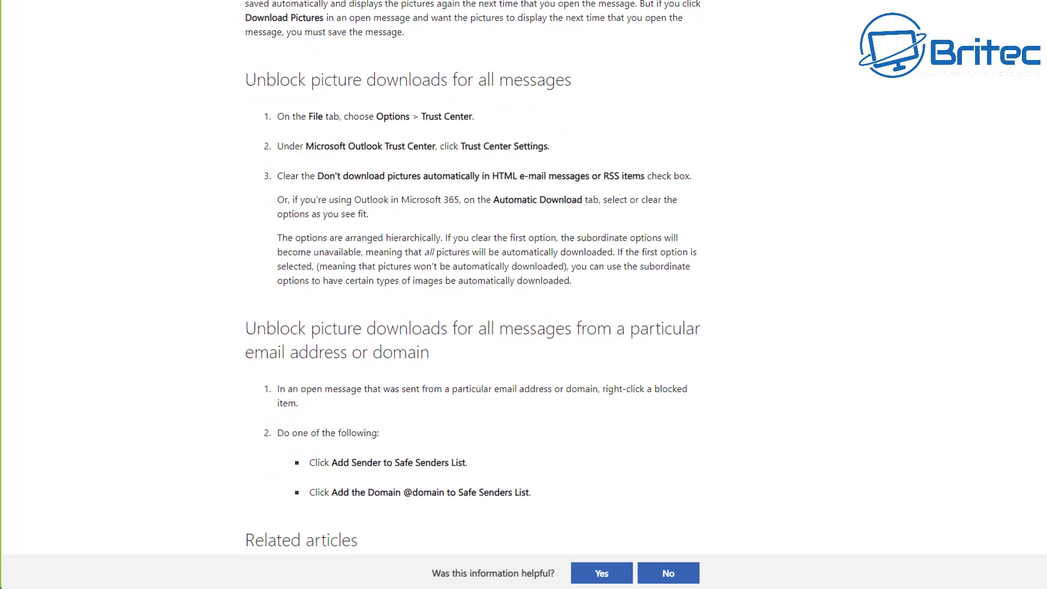
scroll(523, 295, "down", 2)
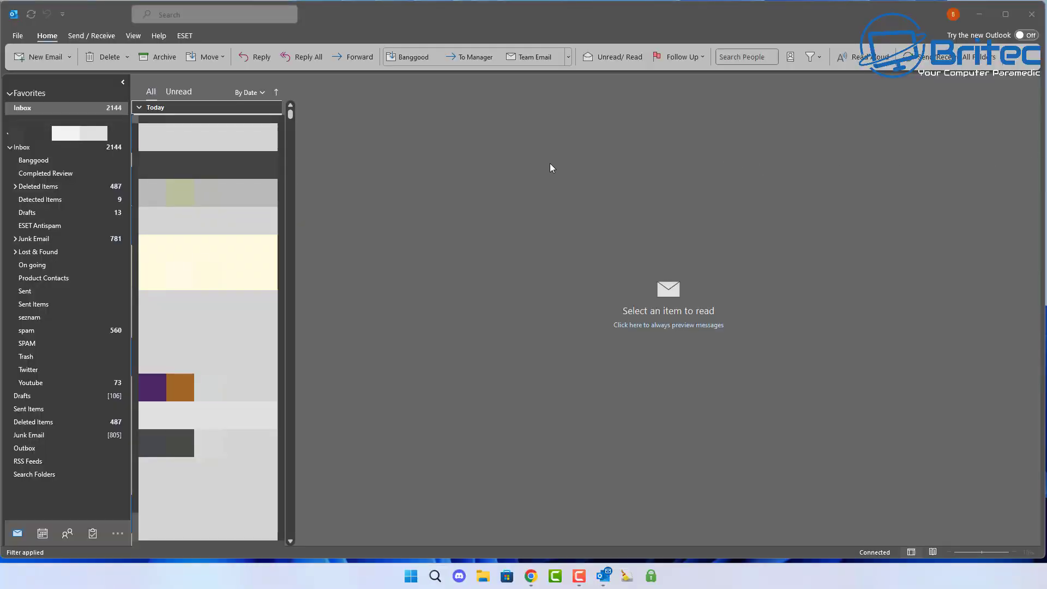
- Bring Outlook's mail window to the front and select a message in the Inbox list
left_click(550, 167)
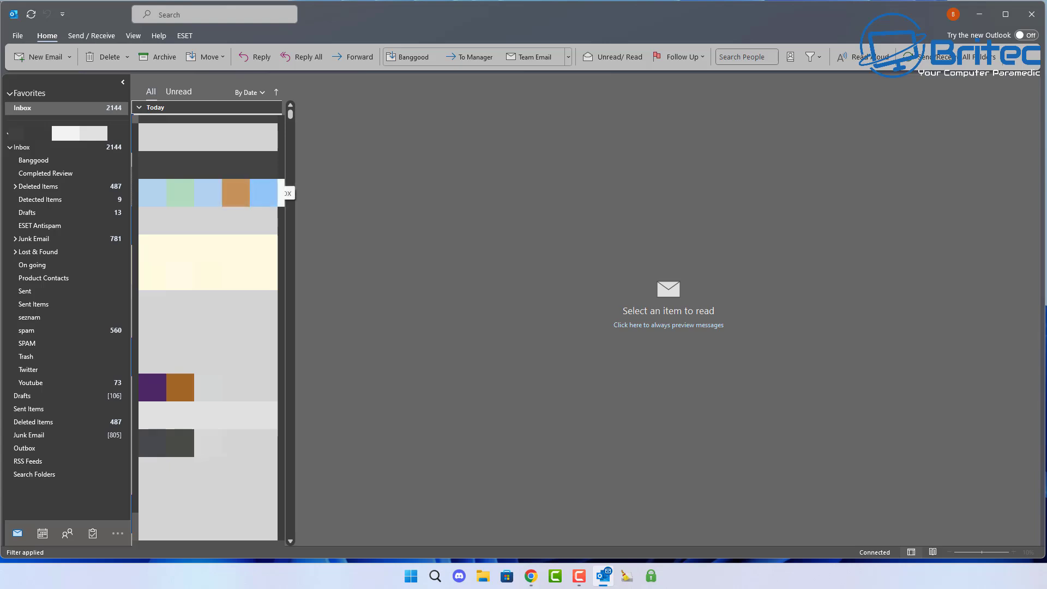
left_click(53, 90)
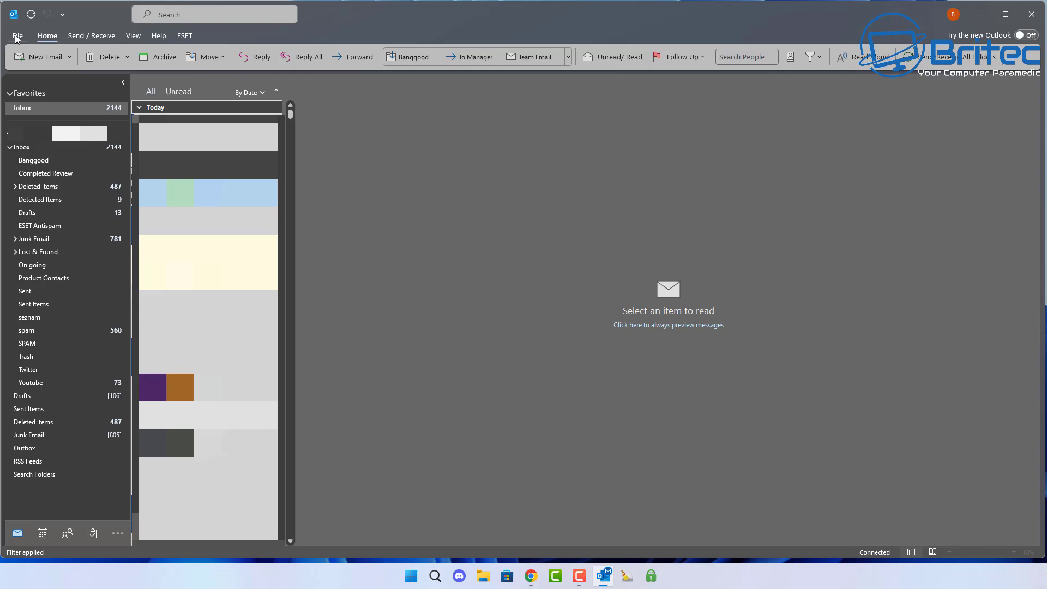
left_click(207, 164)
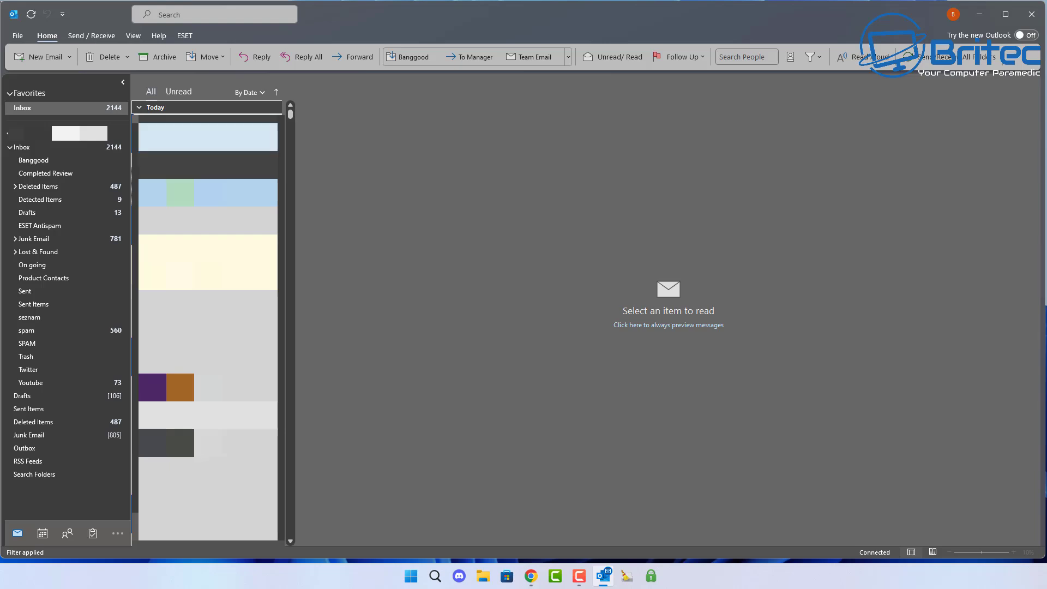
- Run an Office update check from the Account page, confirming Version 2408 is up to date
left_click(18, 36)
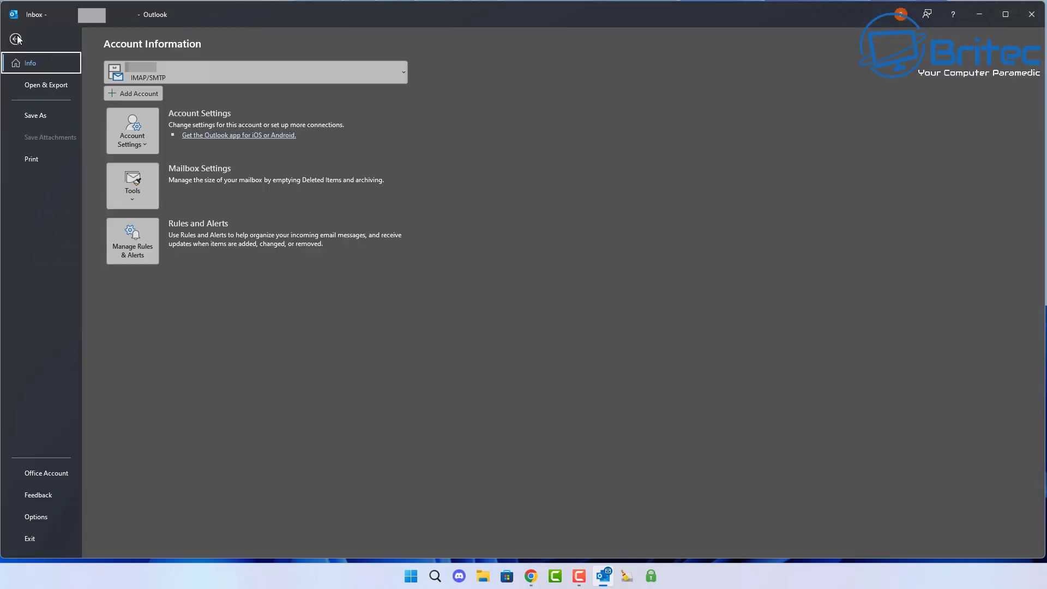
left_click(57, 476)
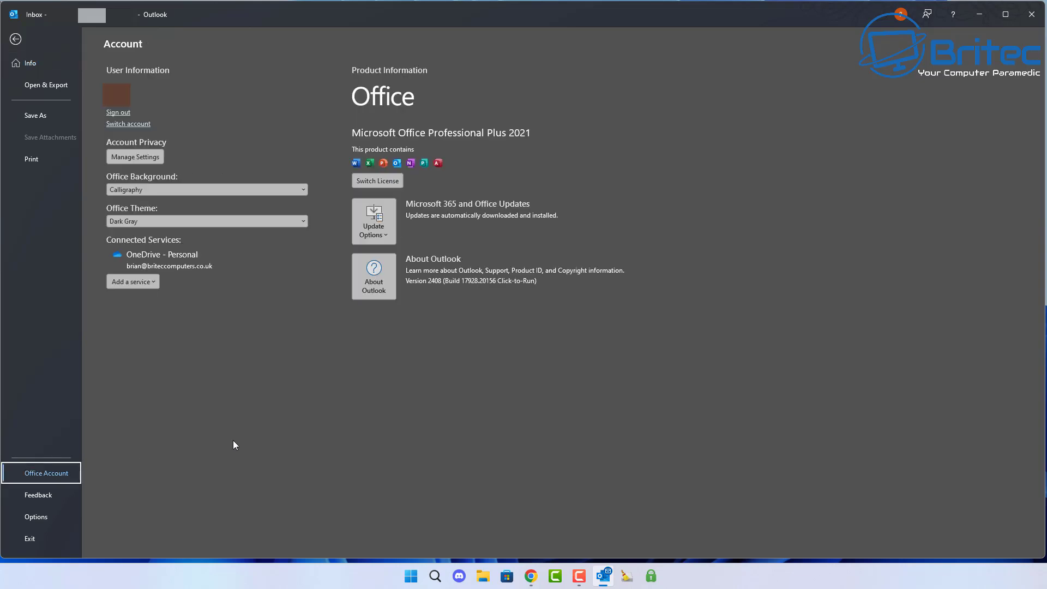
left_click(389, 235)
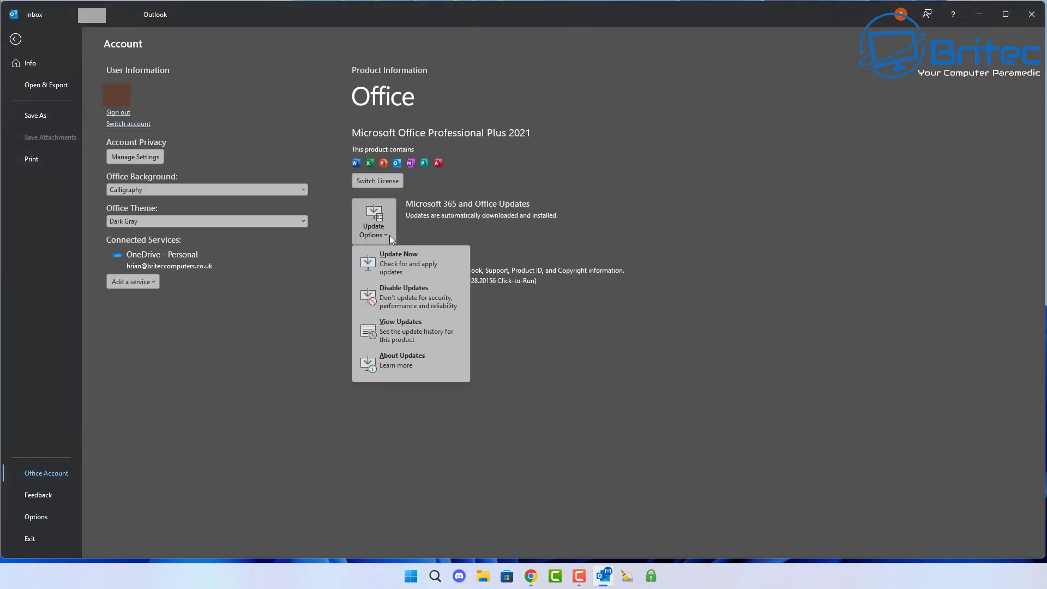
left_click(437, 265)
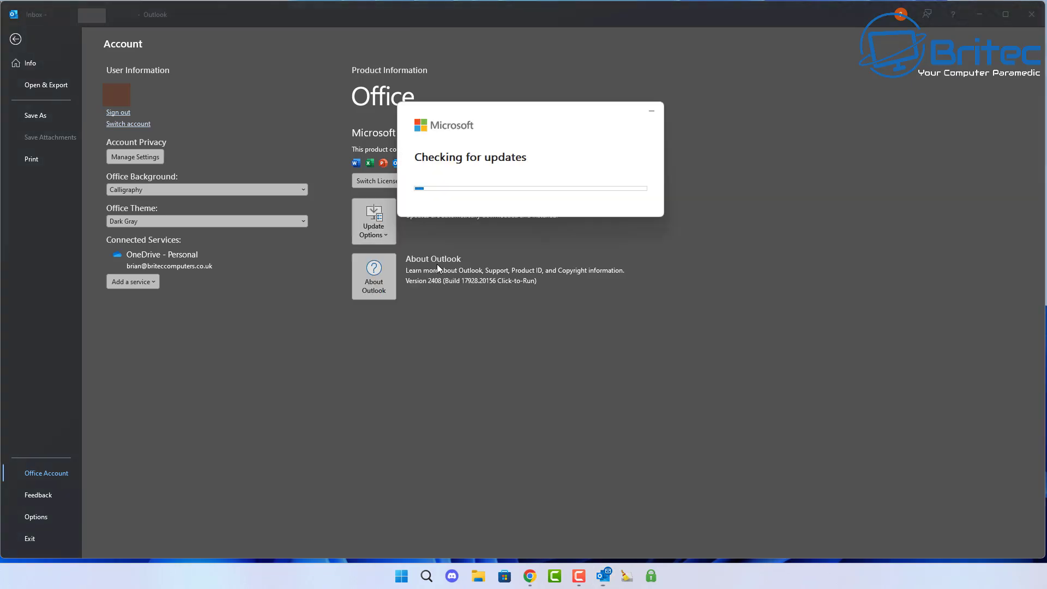
left_click_drag(512, 119, 479, 167)
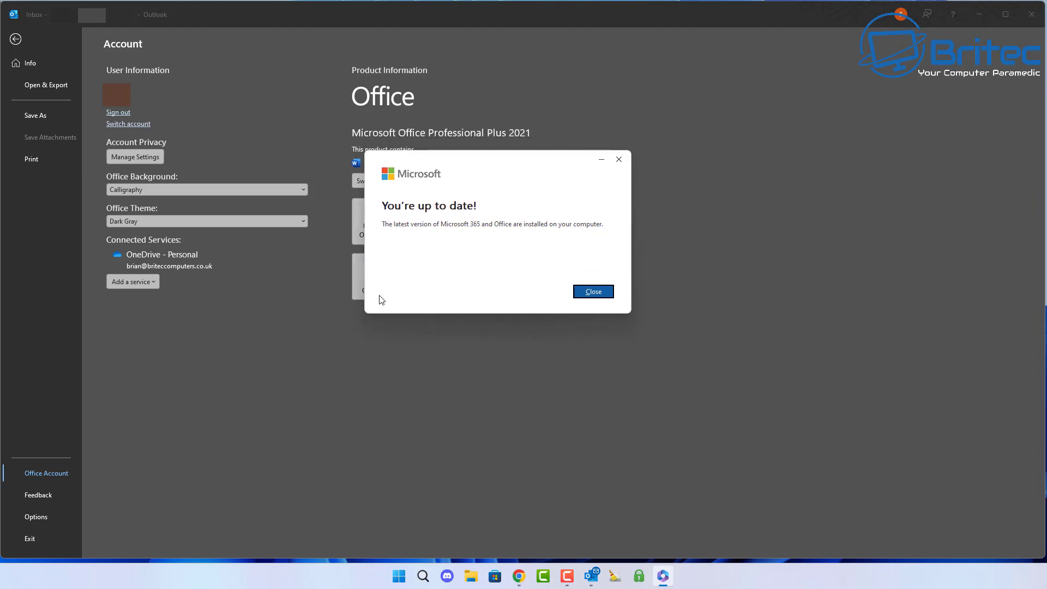
left_click(593, 292)
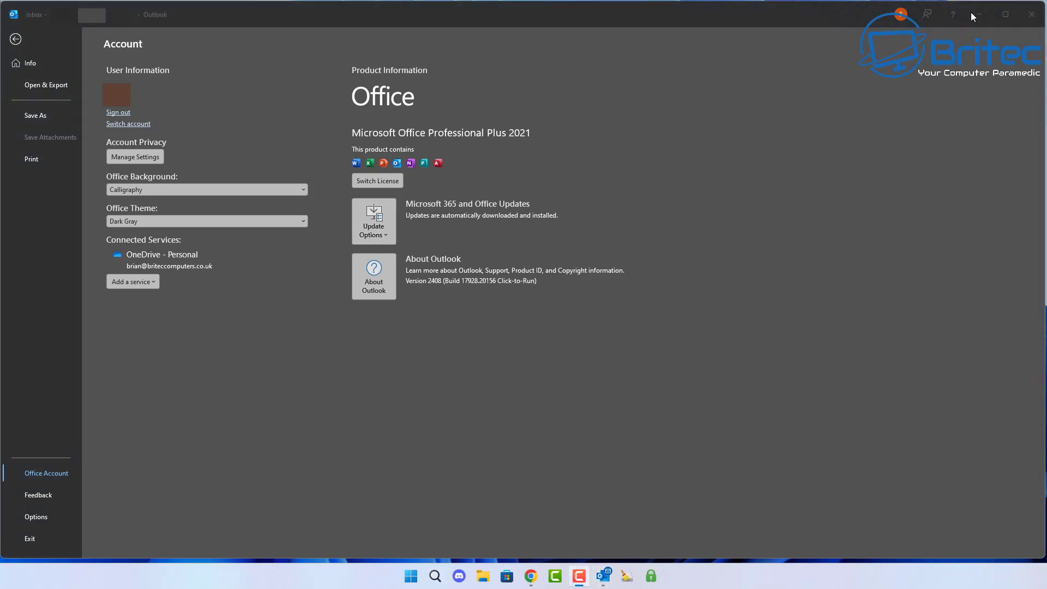
- Close Outlook and start a Windows Update check in Settings
left_click(1029, 8)
left_click(411, 575)
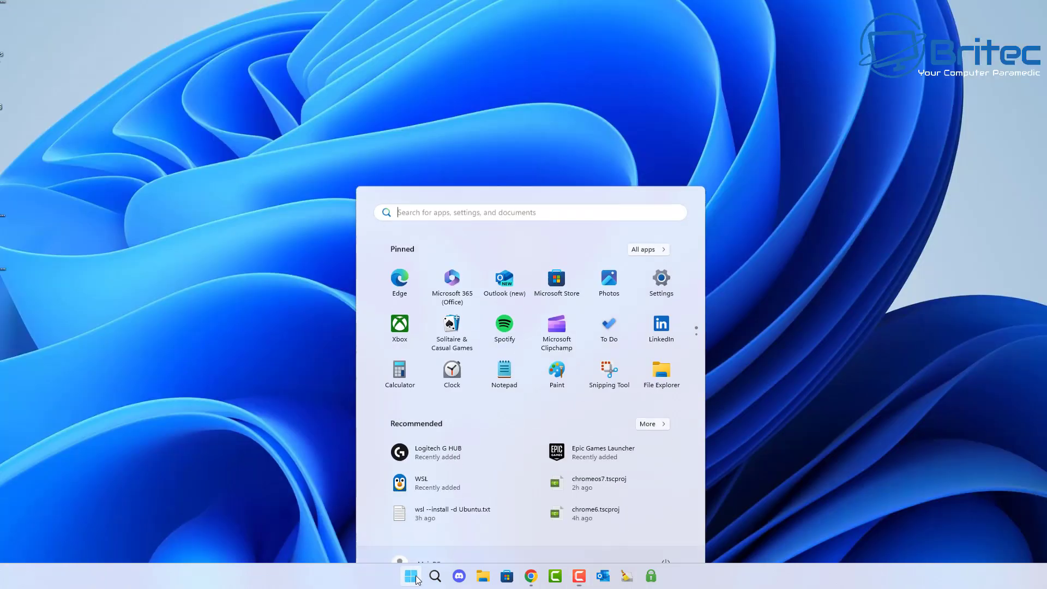
left_click(661, 255)
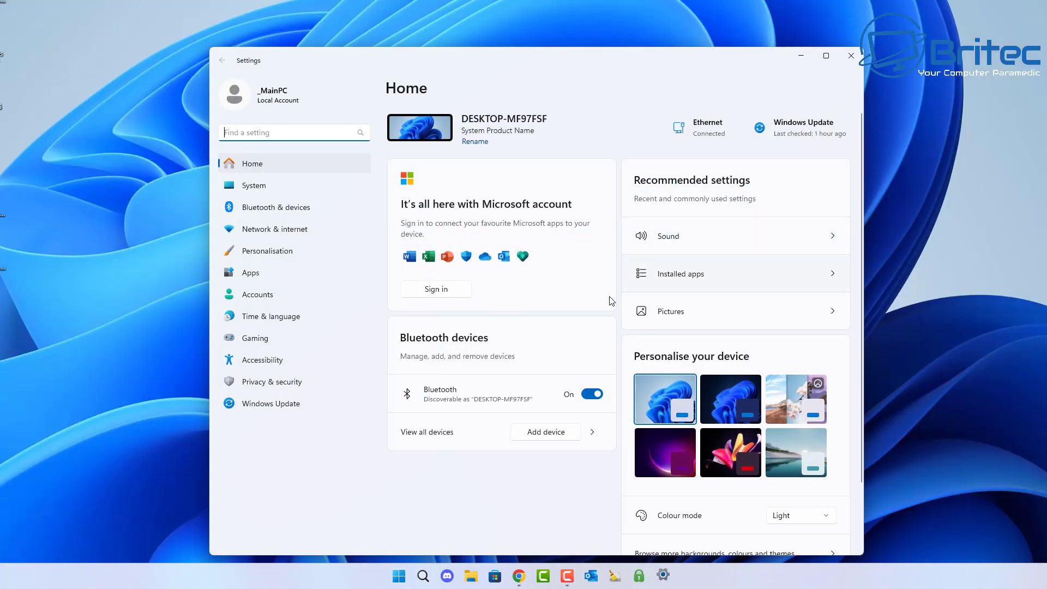
left_click(283, 406)
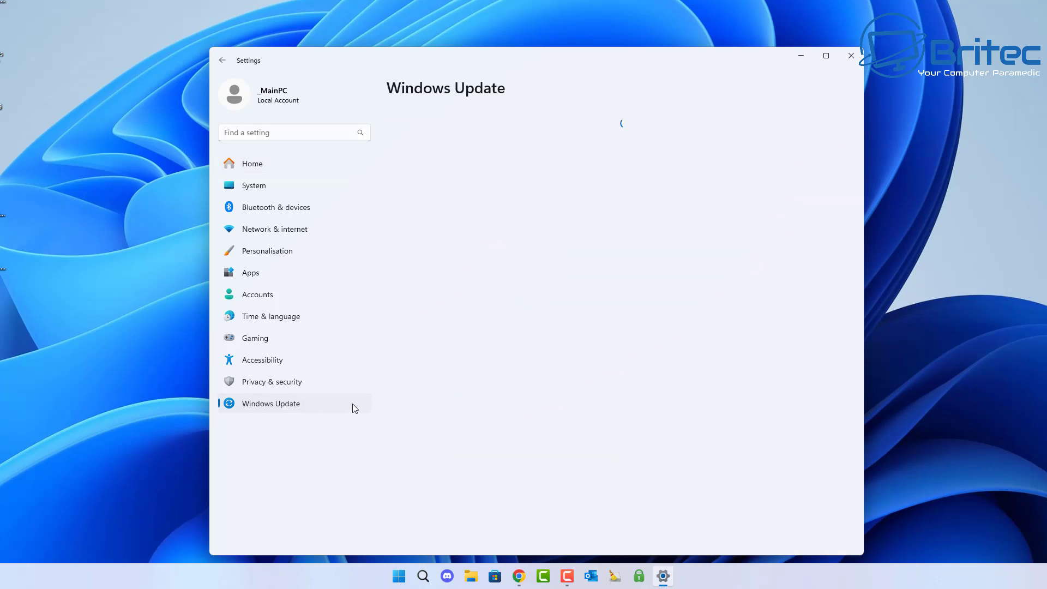
left_click(813, 142)
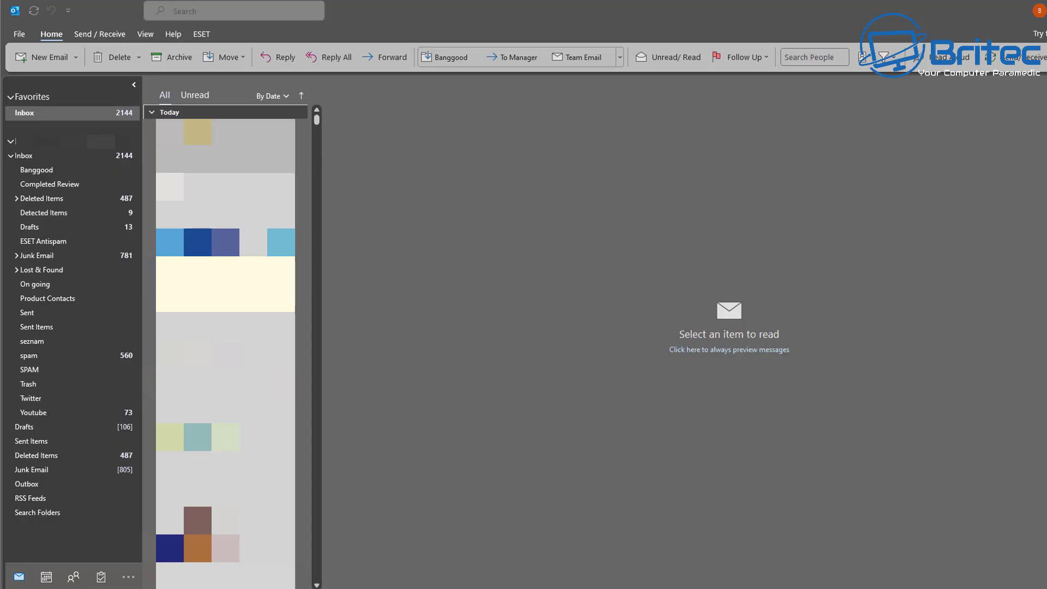
- Open Outlook Options from the File view and select its Trust Center page
left_click(20, 34)
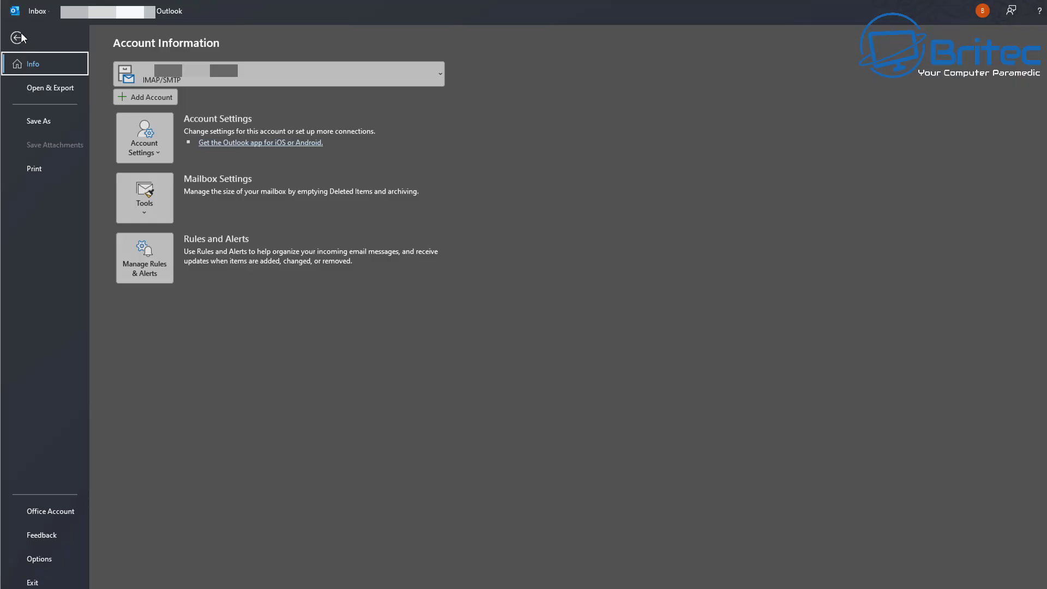
left_click(56, 560)
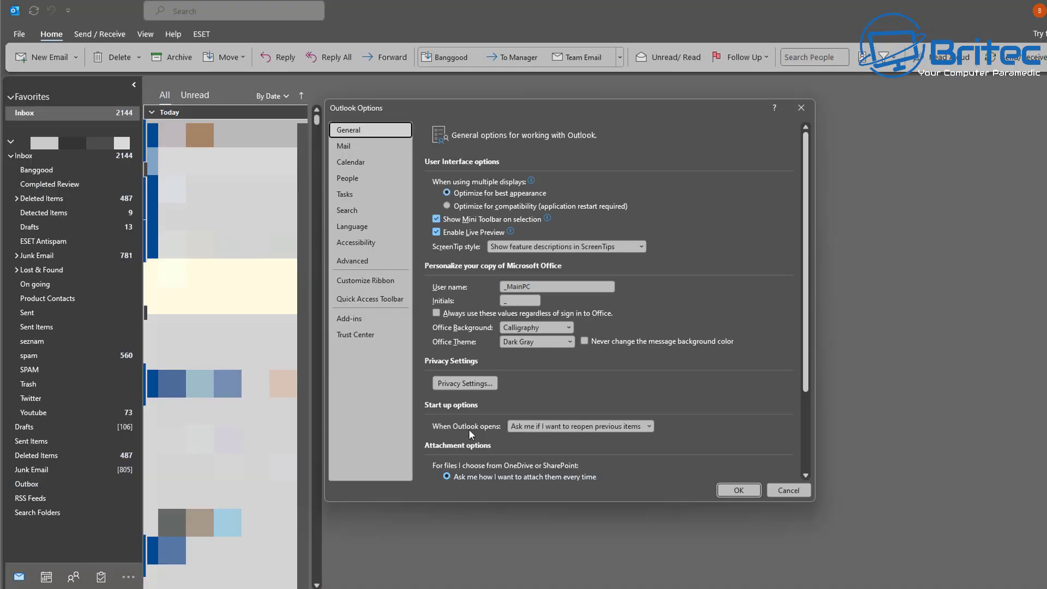
left_click_drag(558, 119, 587, 118)
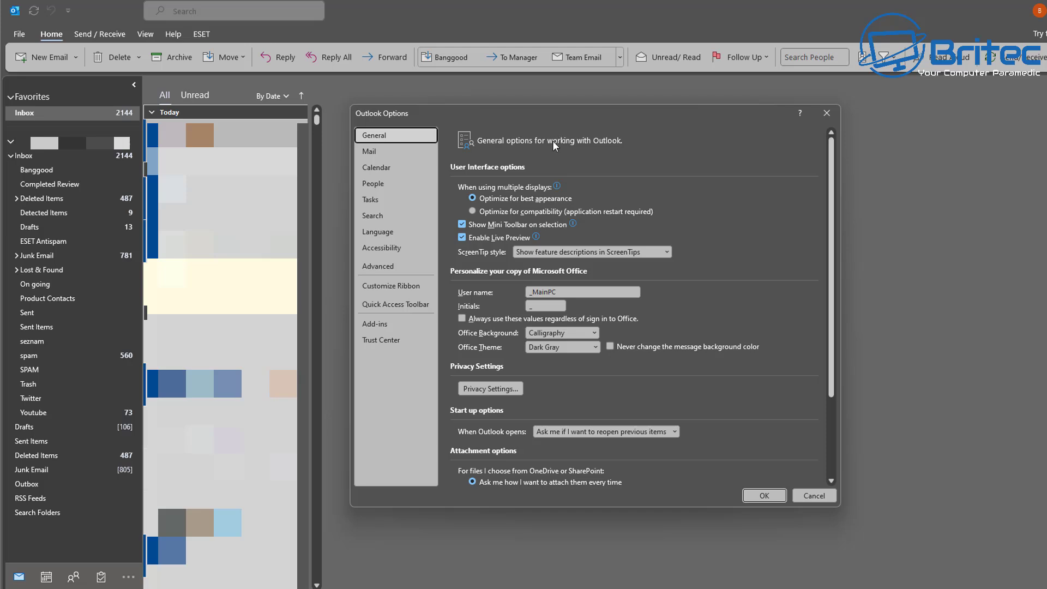
left_click(413, 343)
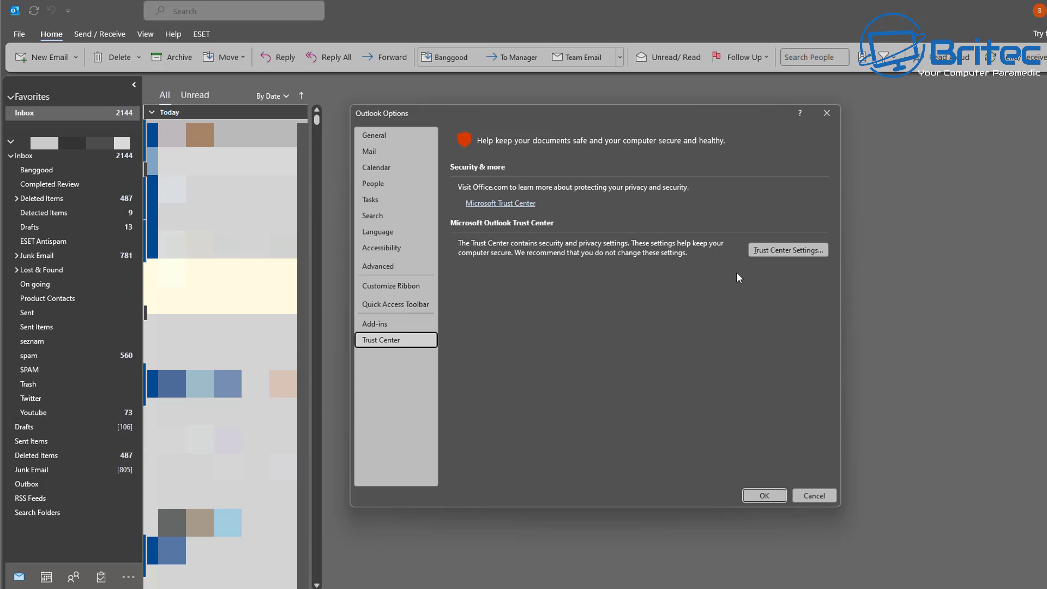
- Open Trust Center Settings to reach the Automatic Download page for pictures
left_click(811, 251)
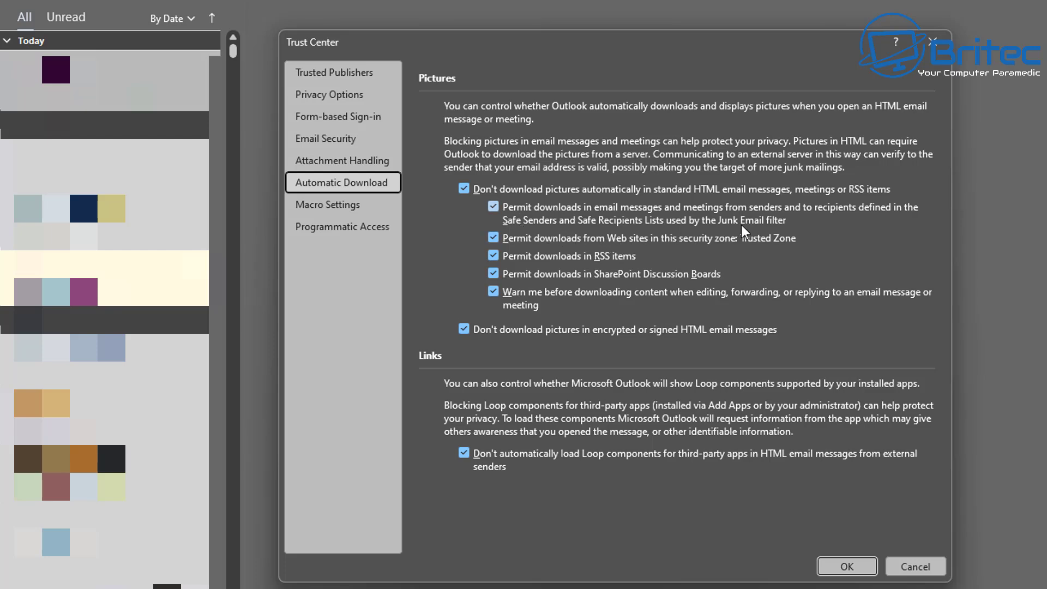
- Clear the four Permit downloads boxes (Safe Senders, Trusted Zone, RSS, SharePoint) and OK both dialogs
left_click(496, 206)
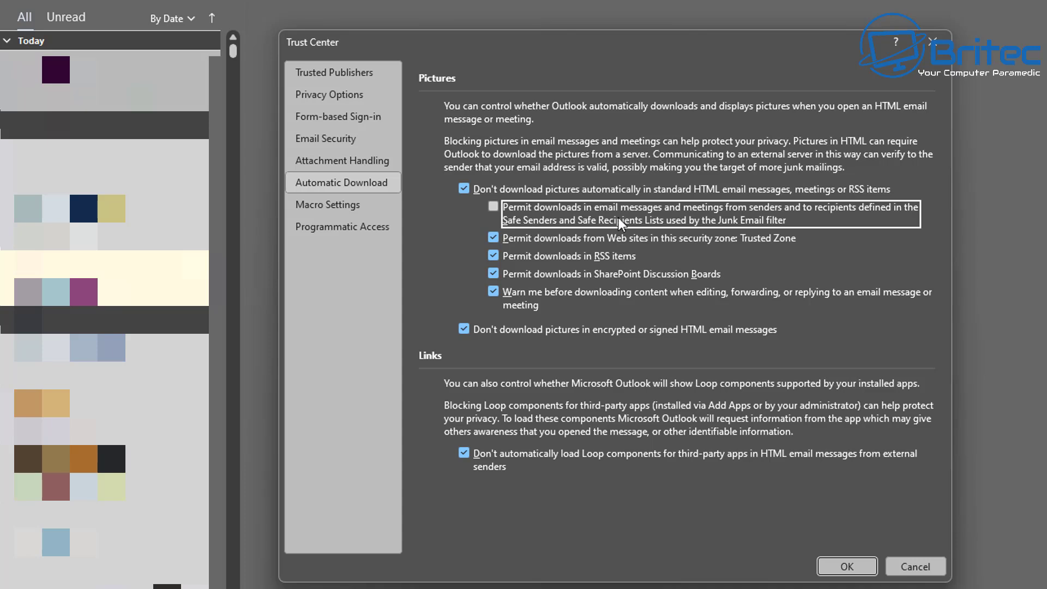
left_click(496, 240)
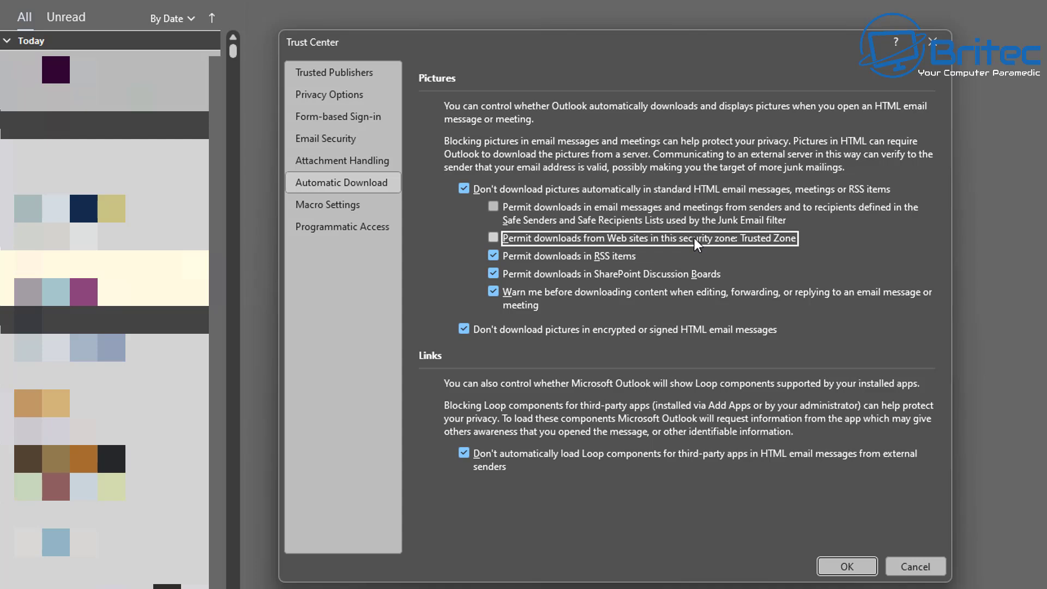
left_click(493, 256)
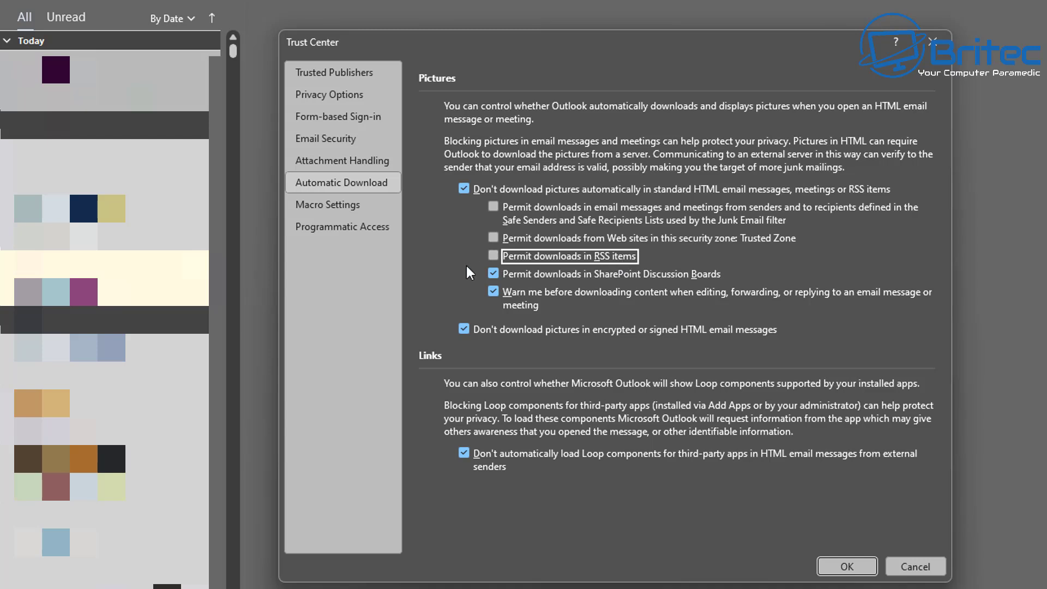
left_click(493, 275)
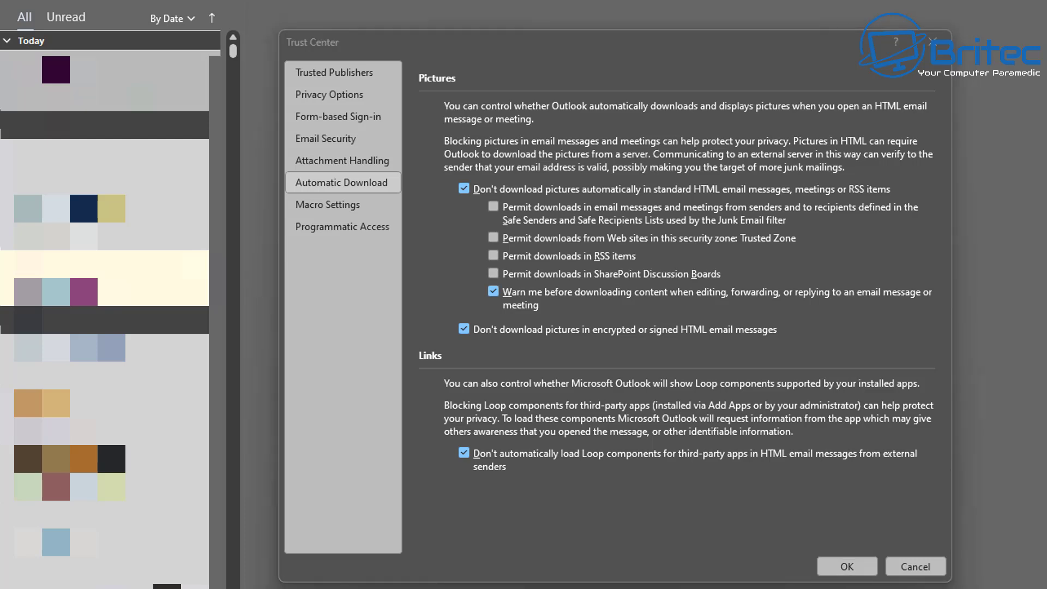
left_click(616, 319)
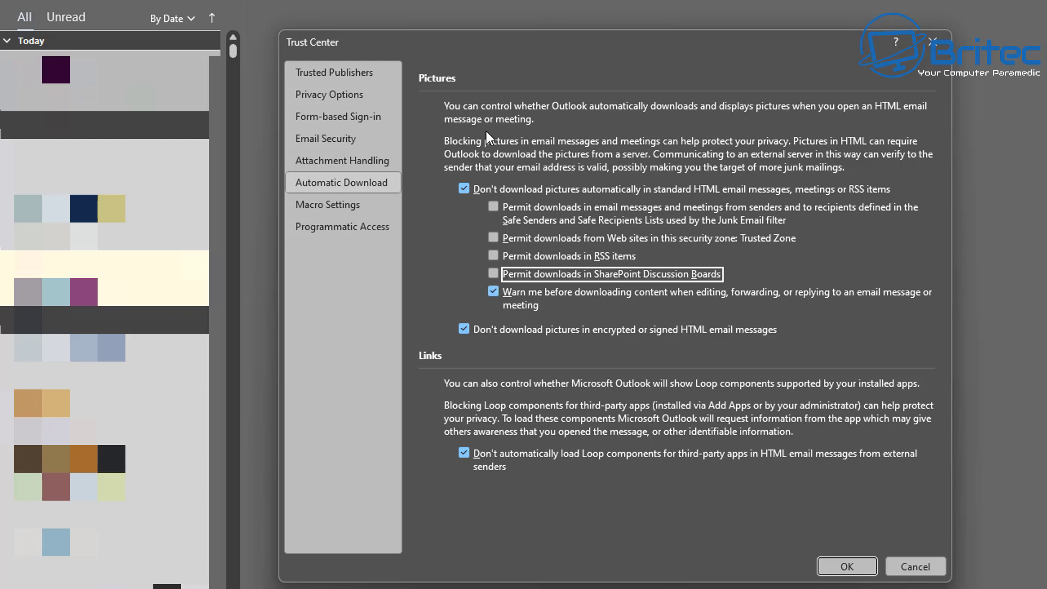
left_click(848, 571)
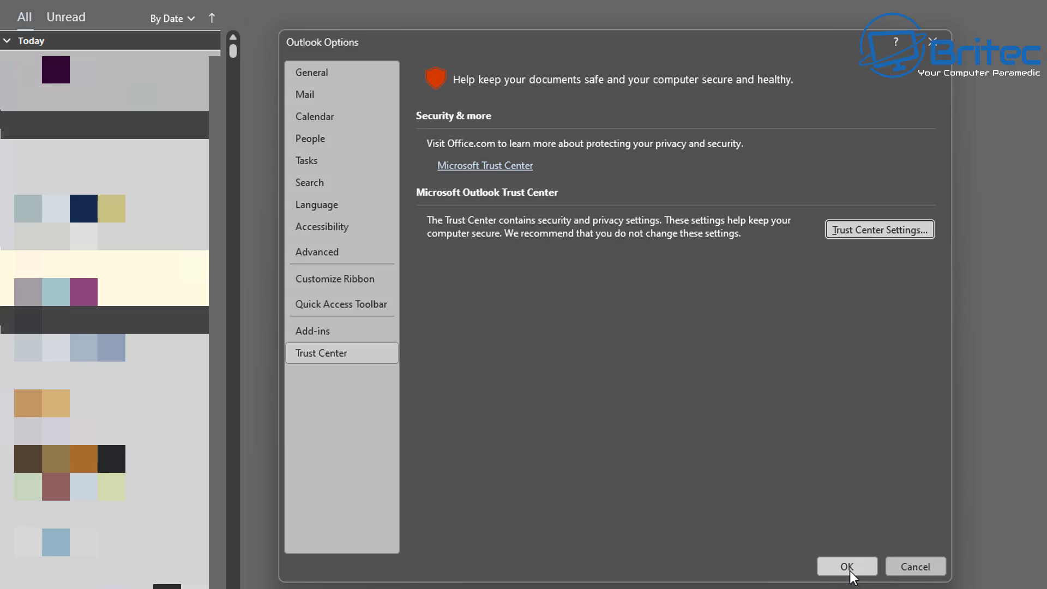
left_click(848, 568)
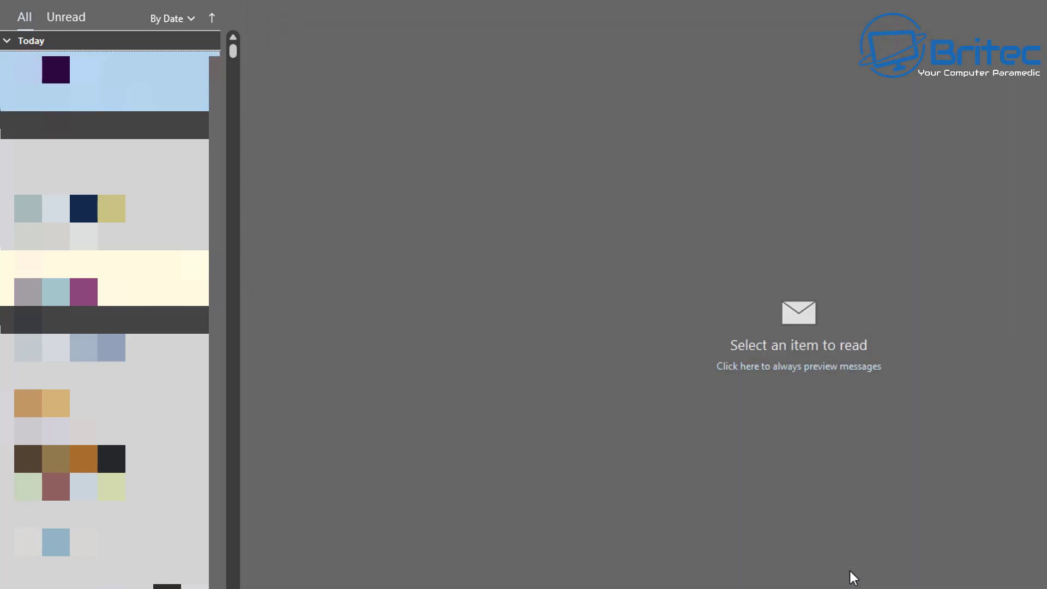
- Open the 'It's FriYAY and you should not open it' email and check, then dismiss, its blocked-picture options
double_click(36, 80)
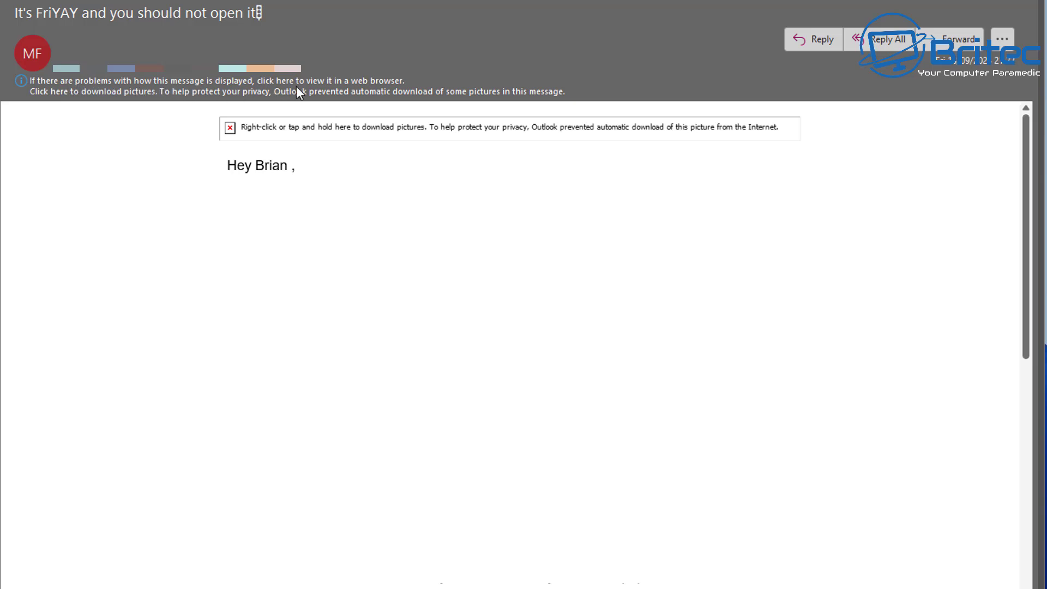
left_click(145, 87)
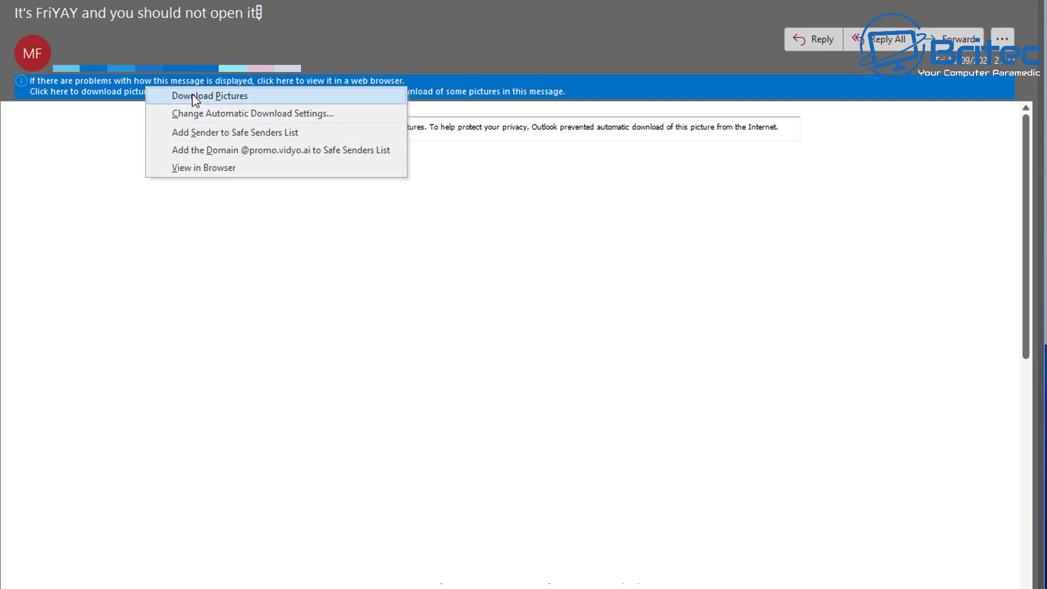
left_click(105, 89)
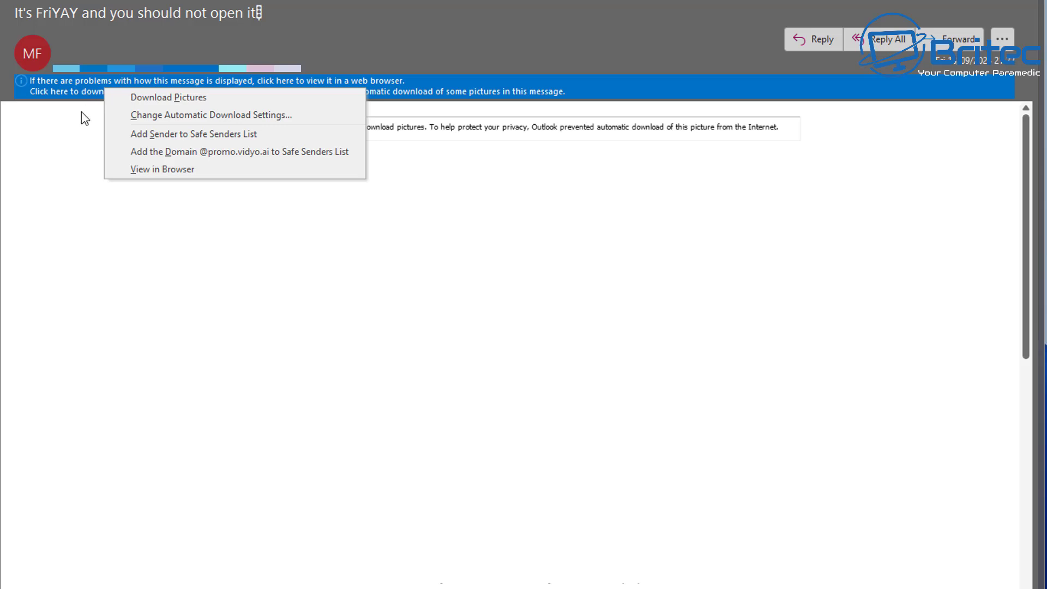
left_click(72, 186)
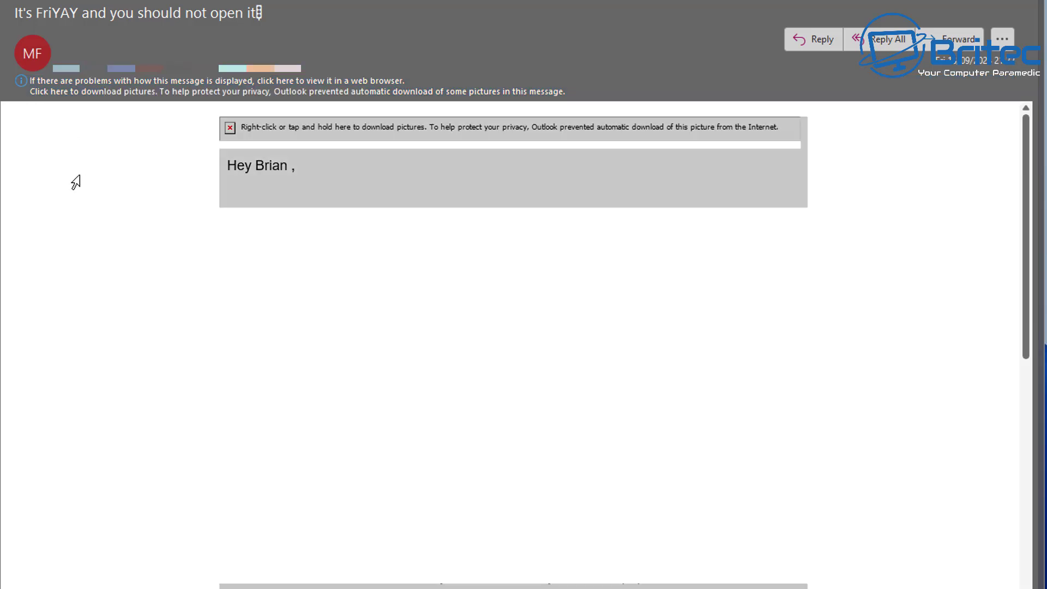